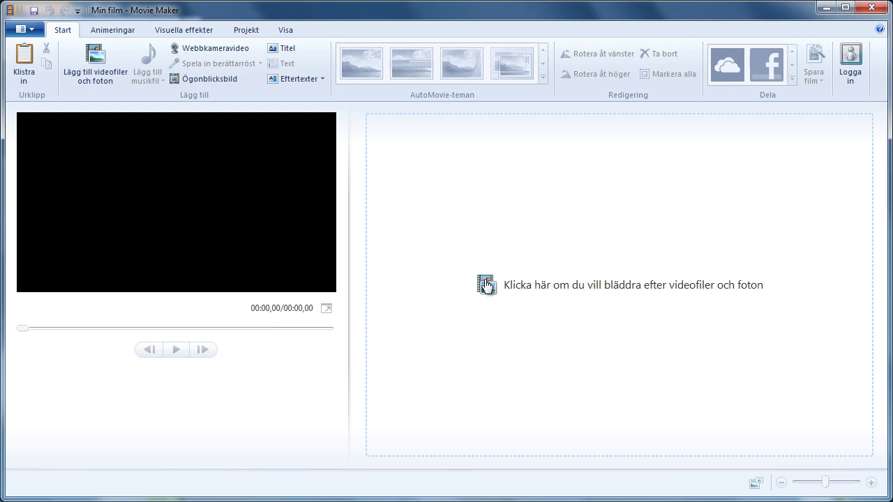
# Import the video tennis-13-01-30.MOV from the Skrivbord folder into the project
pyautogui.click(486, 286)
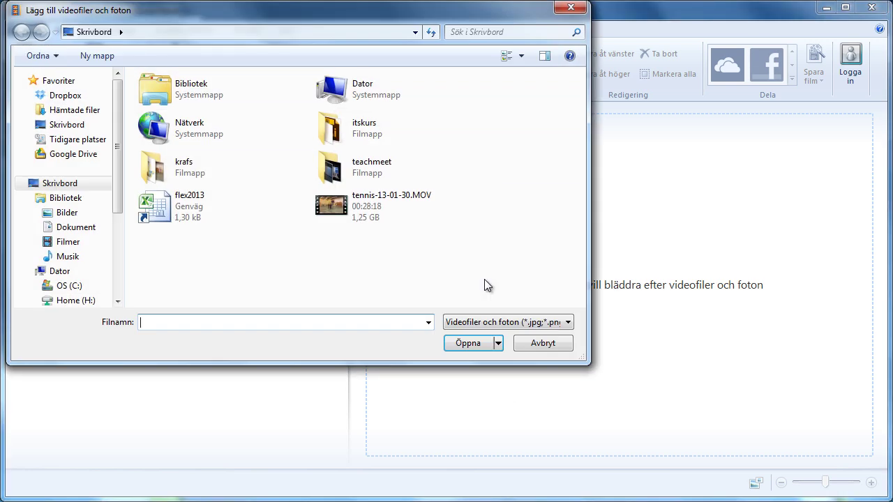
pyautogui.click(340, 214)
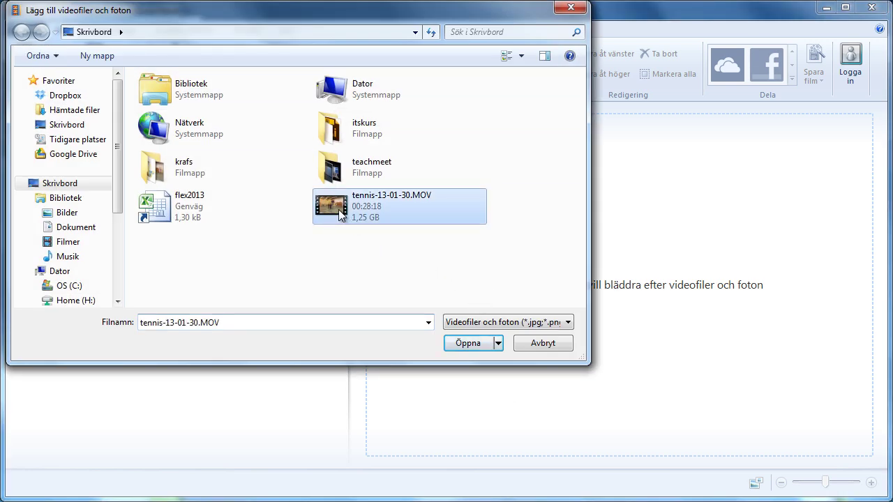
pyautogui.click(463, 340)
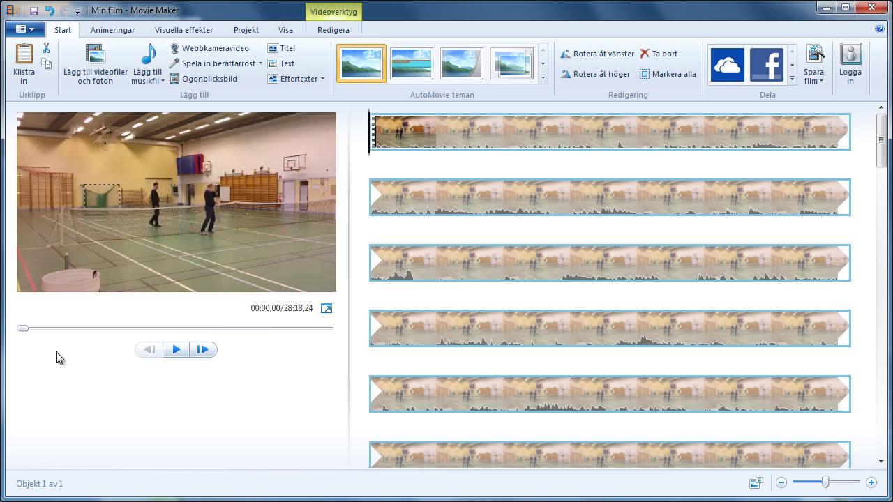
# Split the video at 03:23,64 and 03:31,33 to isolate the first rally as its own segment
pyautogui.moveTo(23, 330); pyautogui.dragTo(64, 332)
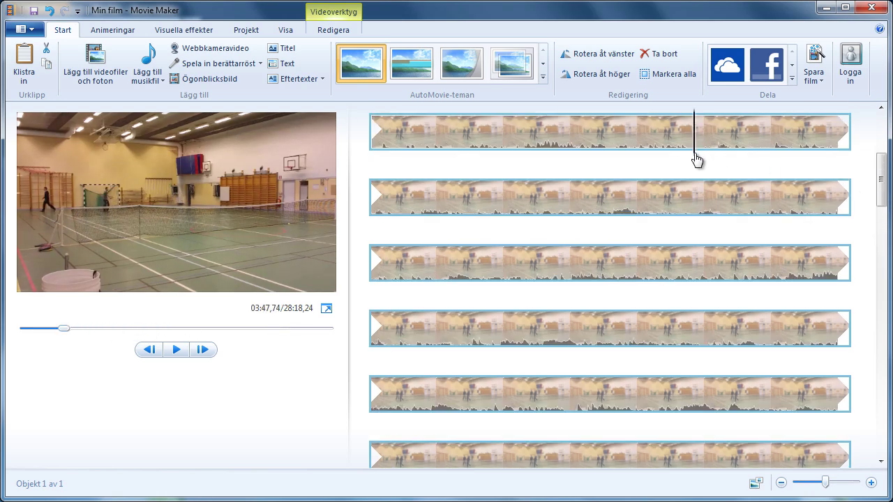
pyautogui.moveTo(697, 160); pyautogui.dragTo(523, 231)
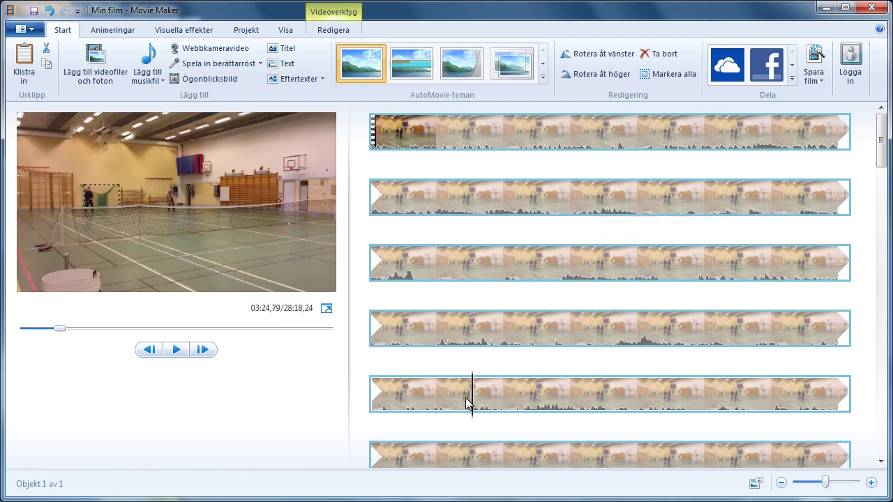
pyautogui.moveTo(472, 403); pyautogui.dragTo(464, 411)
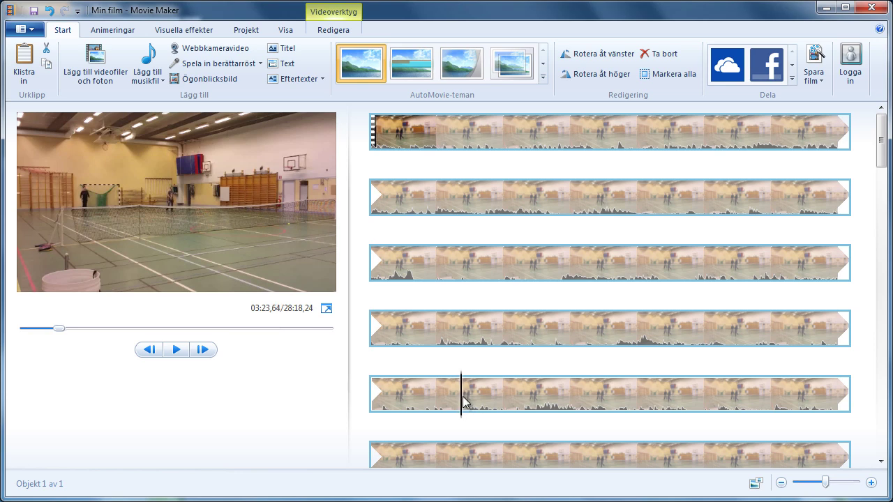
pyautogui.click(323, 29)
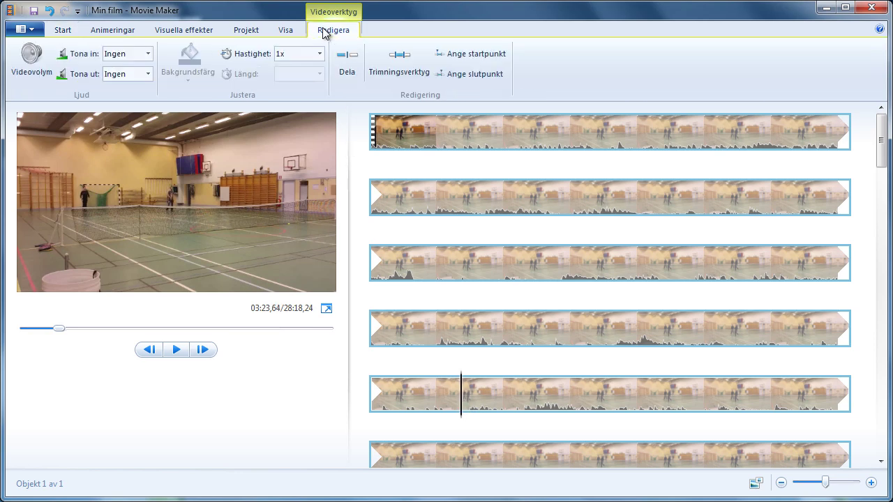
pyautogui.click(353, 59)
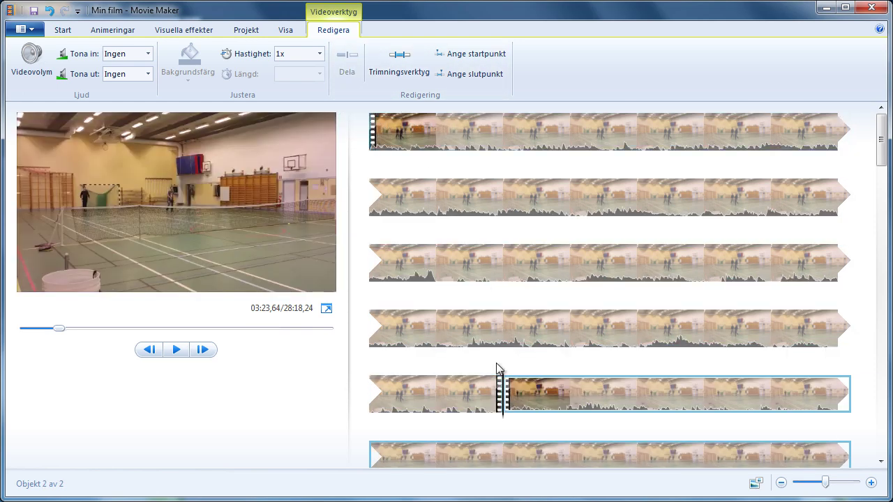
pyautogui.moveTo(504, 421); pyautogui.dragTo(580, 422)
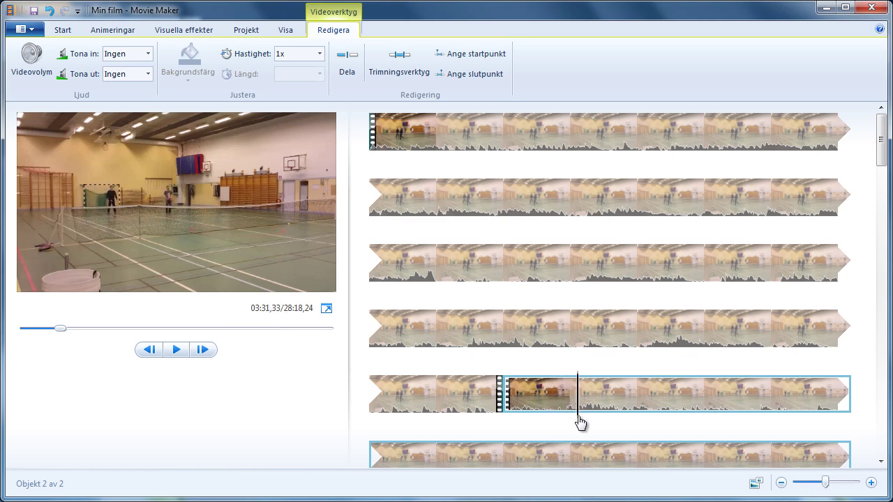
pyautogui.click(349, 67)
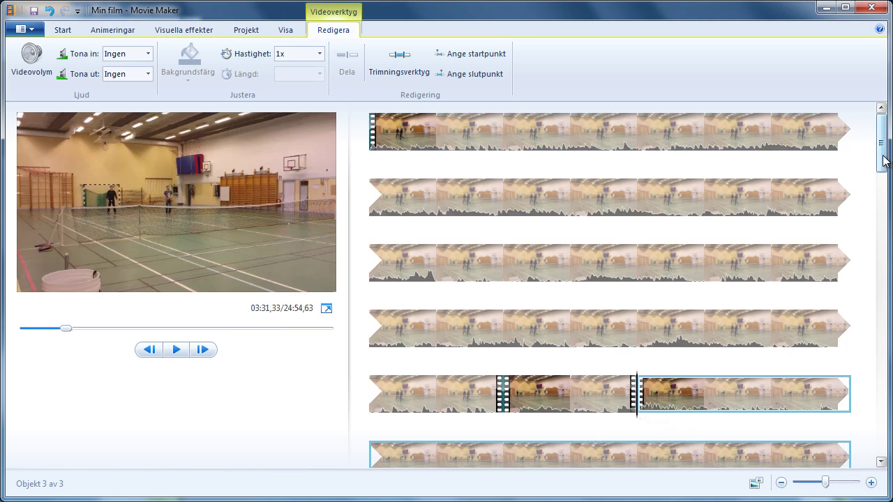
# Split the remaining footage at 19:38,74 and 19:50,68 to isolate a second short segment
pyautogui.moveTo(885, 160); pyautogui.dragTo(890, 208)
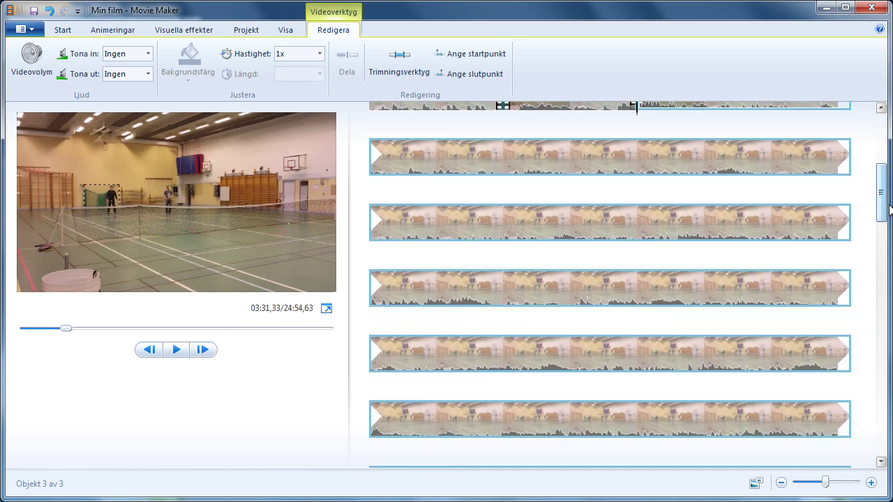
pyautogui.moveTo(636, 120); pyautogui.dragTo(644, 455)
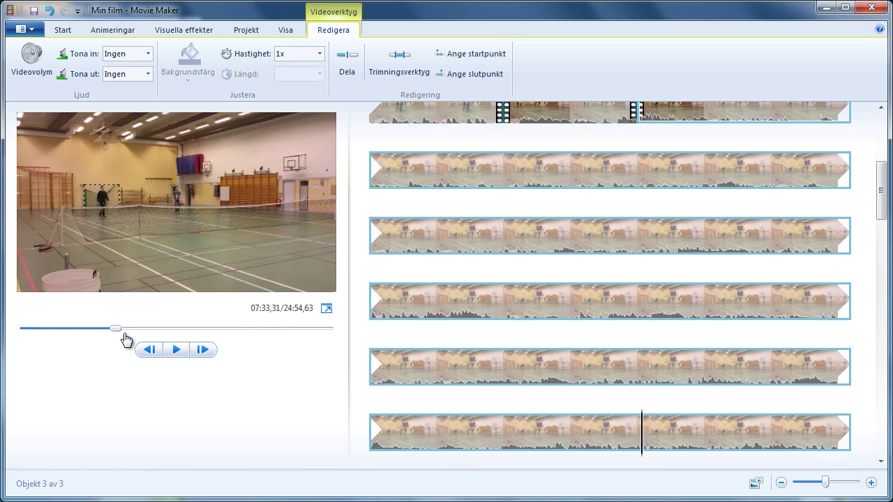
pyautogui.moveTo(119, 331); pyautogui.dragTo(267, 334)
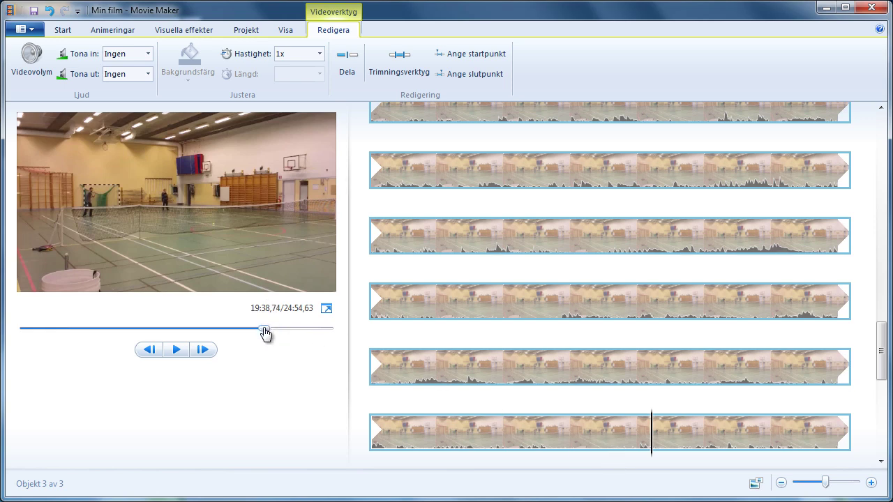
pyautogui.click(345, 67)
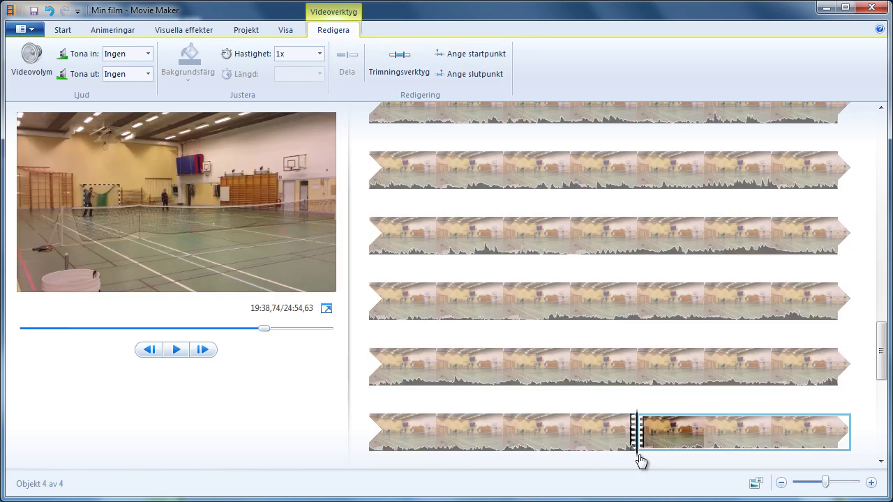
pyautogui.moveTo(637, 459); pyautogui.dragTo(755, 452)
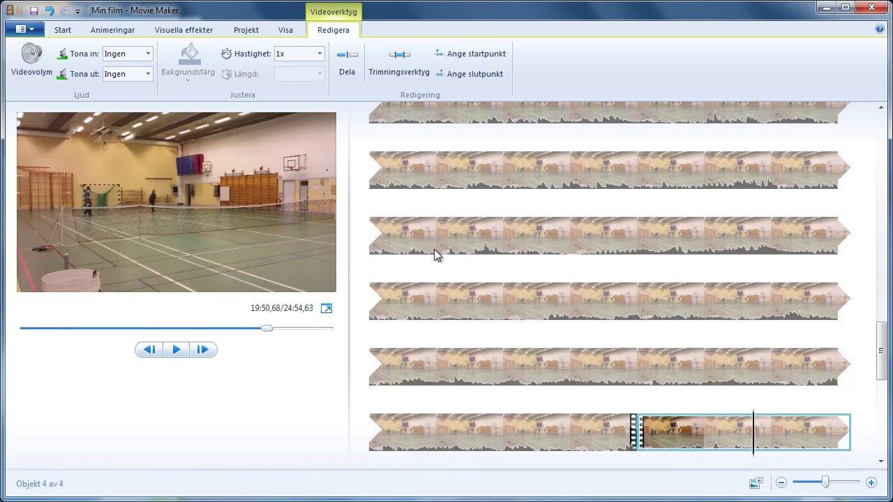
pyautogui.click(358, 71)
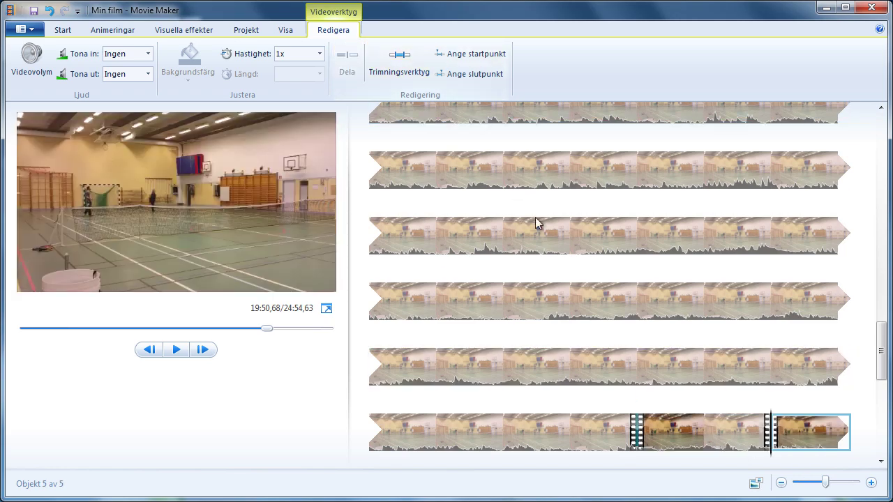
# Shrink the timeline scale to view all segments together and examine the two short segments isolated by the splits
pyautogui.scroll(1, 877, 342)
pyautogui.moveTo(877, 342); pyautogui.dragTo(861, 145)
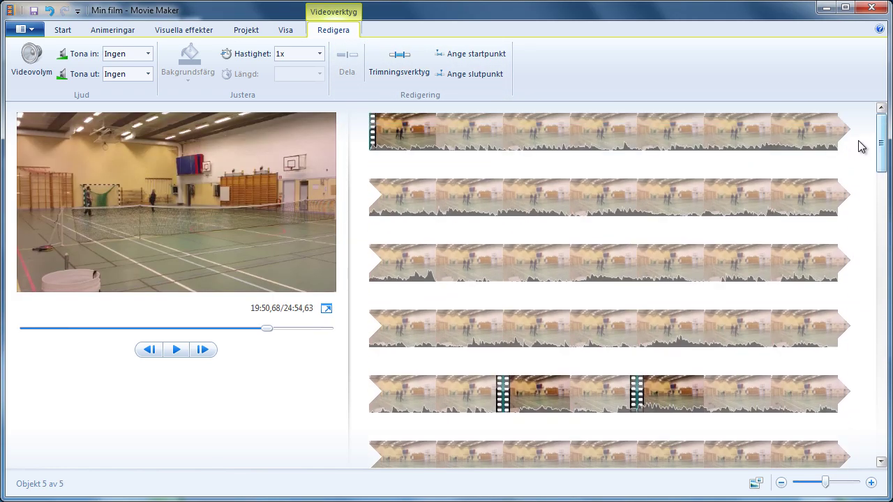
pyautogui.click(781, 484)
pyautogui.click(782, 484)
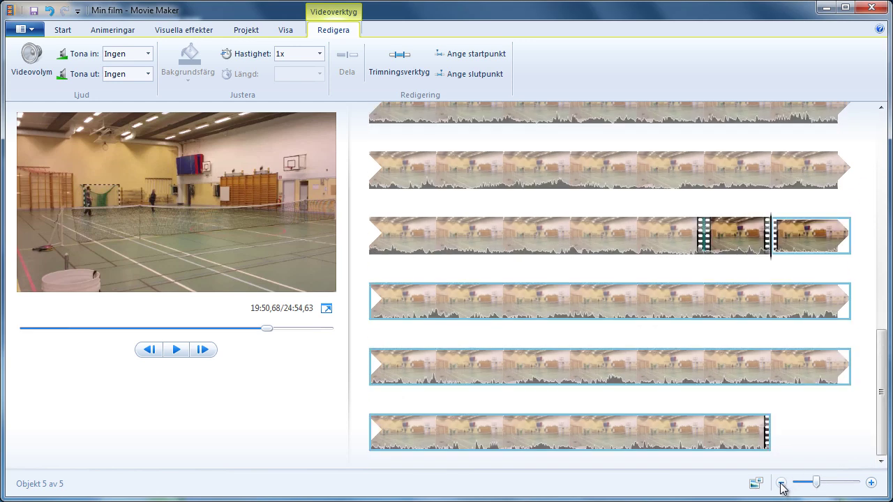
pyautogui.moveTo(873, 388); pyautogui.dragTo(841, 189)
pyautogui.click(782, 484)
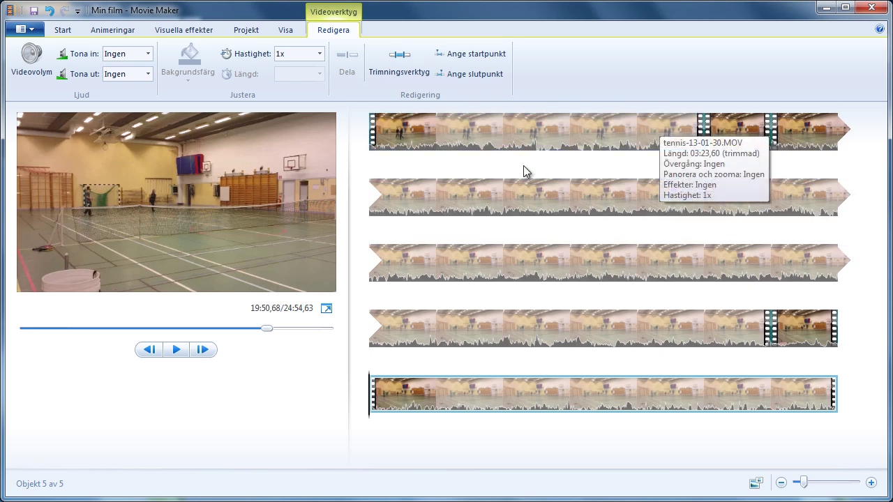
pyautogui.click(729, 130)
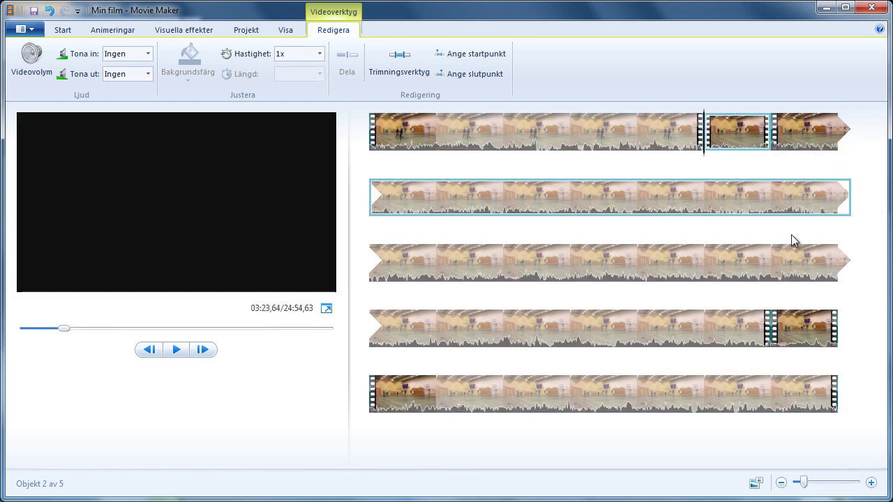
pyautogui.click(810, 335)
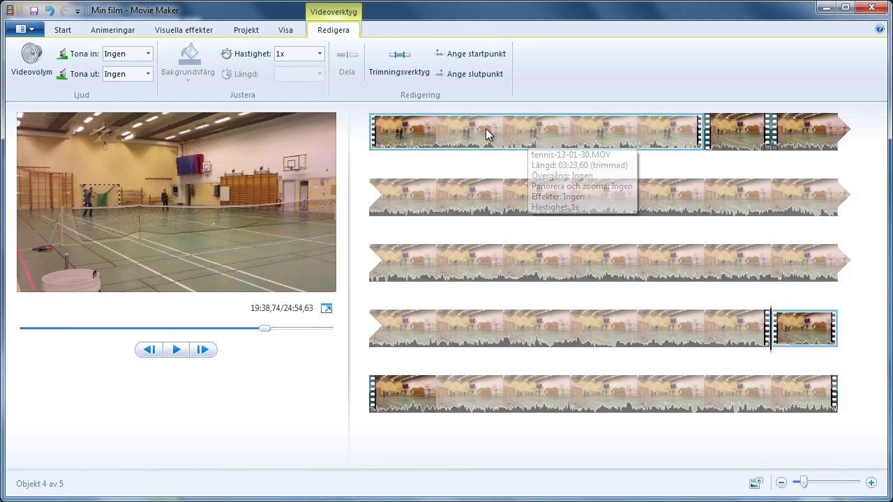
# Delete the three long segments before, between and after the two short clips
pyautogui.click(436, 129)
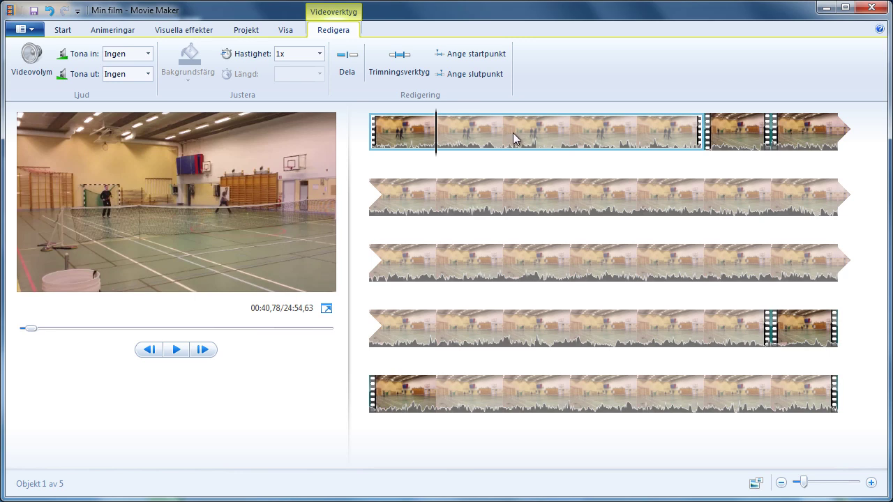
pyautogui.press('Delete')
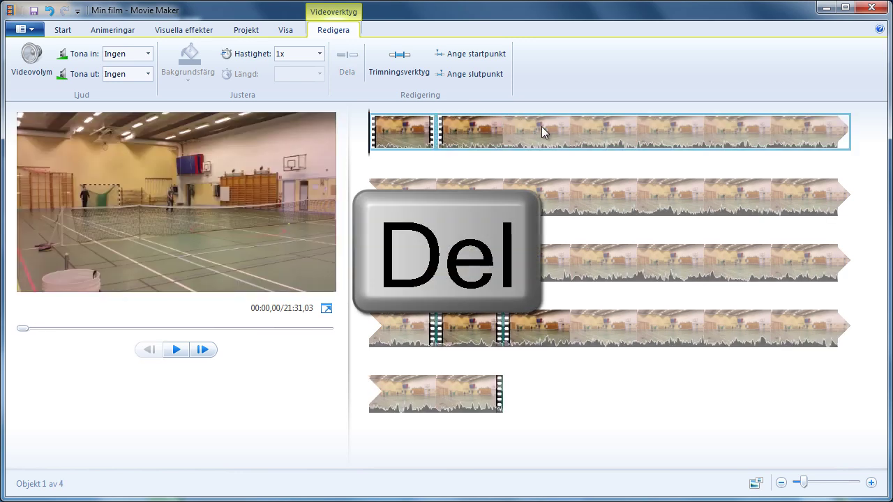
pyautogui.click(599, 140)
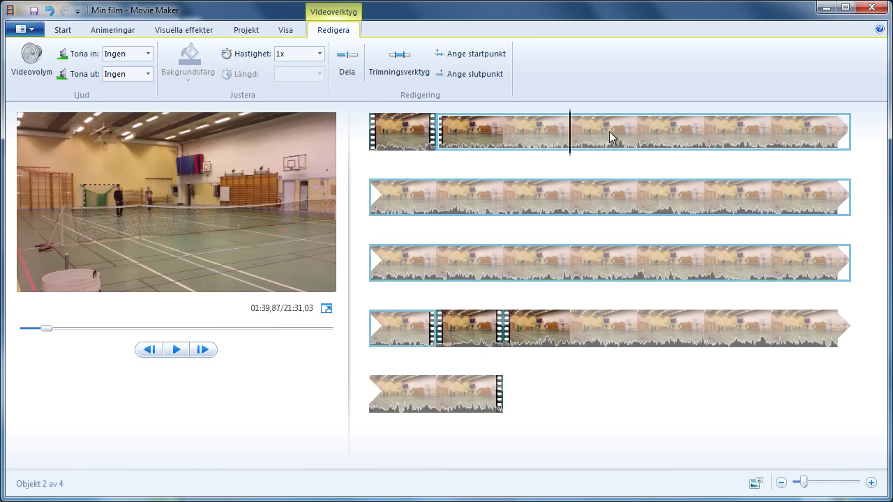
pyautogui.press('Delete')
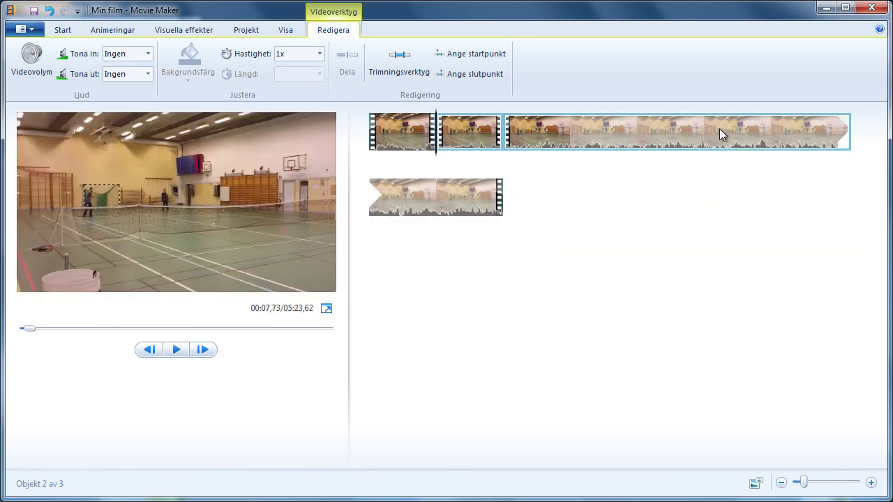
pyautogui.click(637, 131)
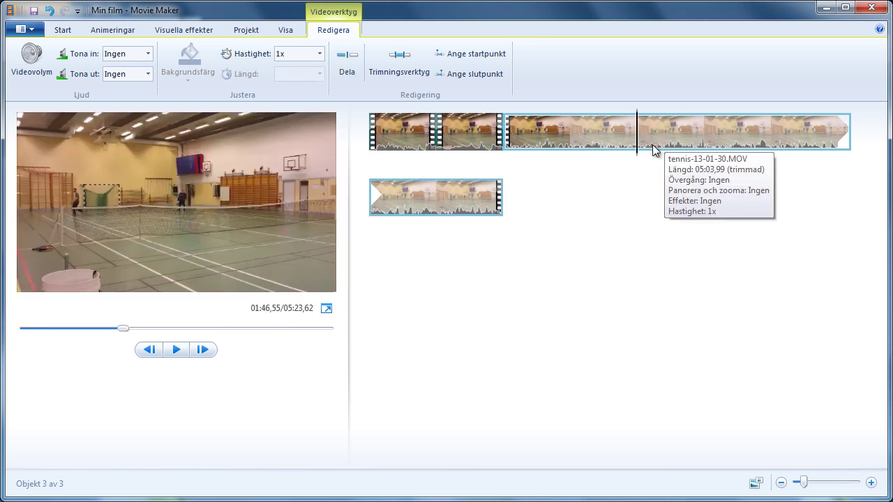
pyautogui.press('Delete')
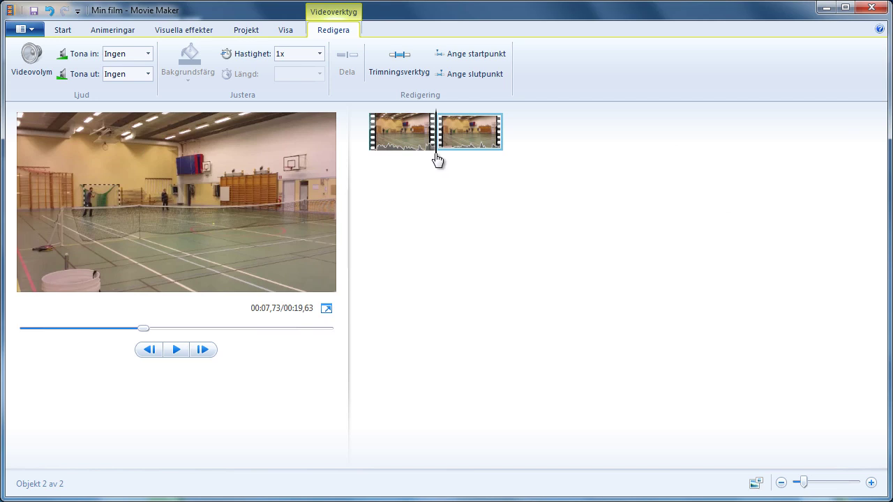
# Return the playhead to the start of the film and choose the standard För e-post setting for saving it
pyautogui.moveTo(437, 160); pyautogui.dragTo(367, 169)
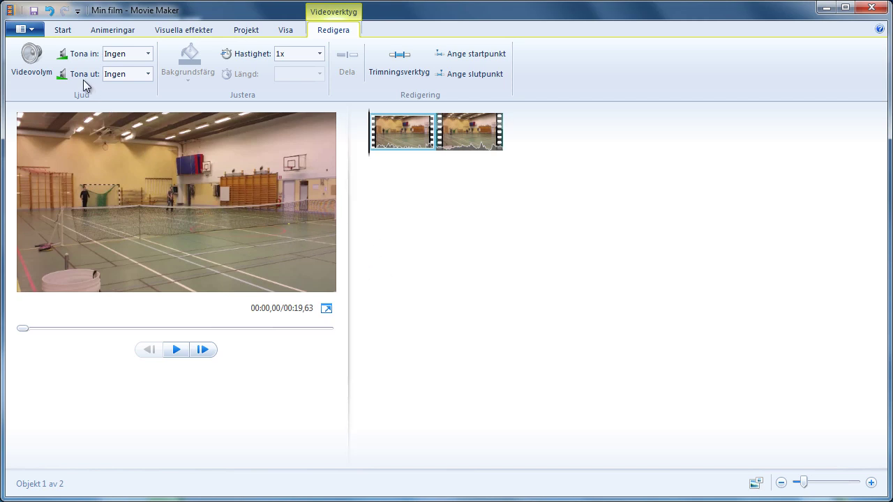
pyautogui.click(62, 31)
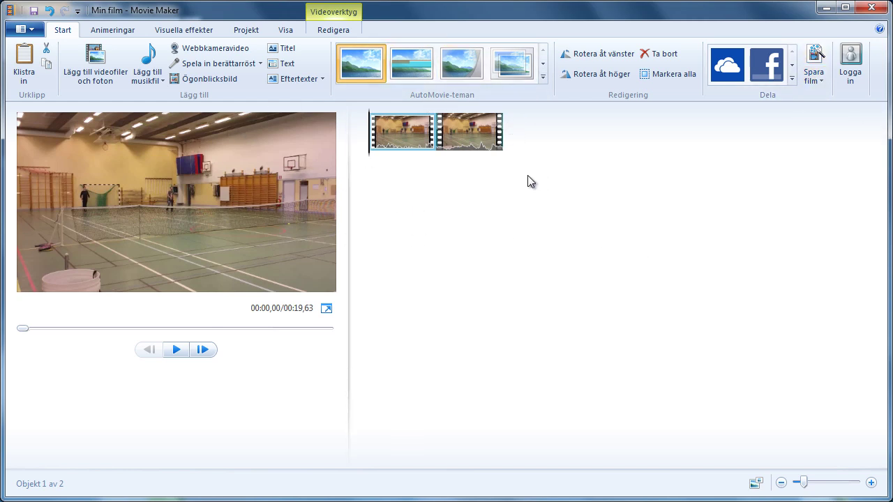
pyautogui.click(822, 81)
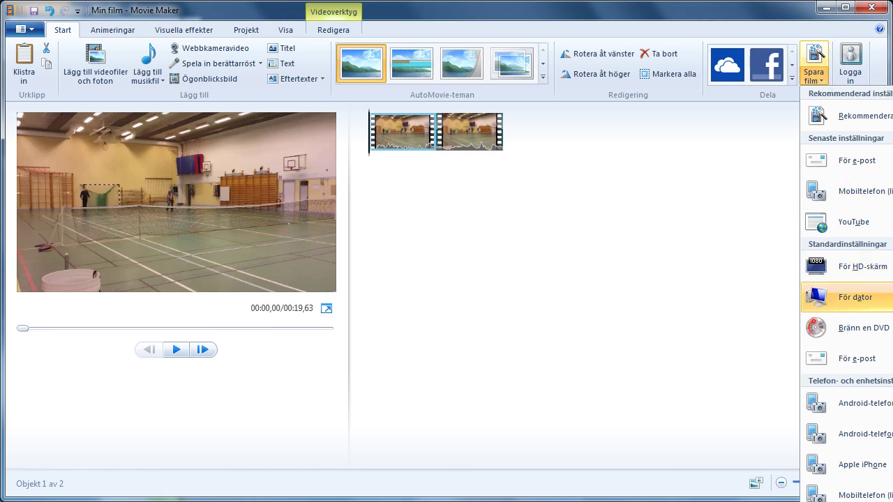
pyautogui.scroll(-1, 847, 314)
pyautogui.scroll(-10, 822, 54)
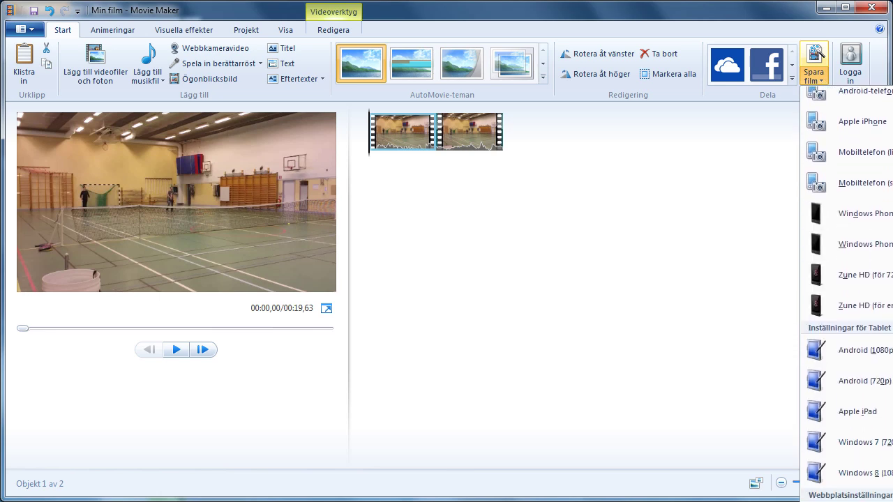
pyautogui.scroll(-1, 823, 55)
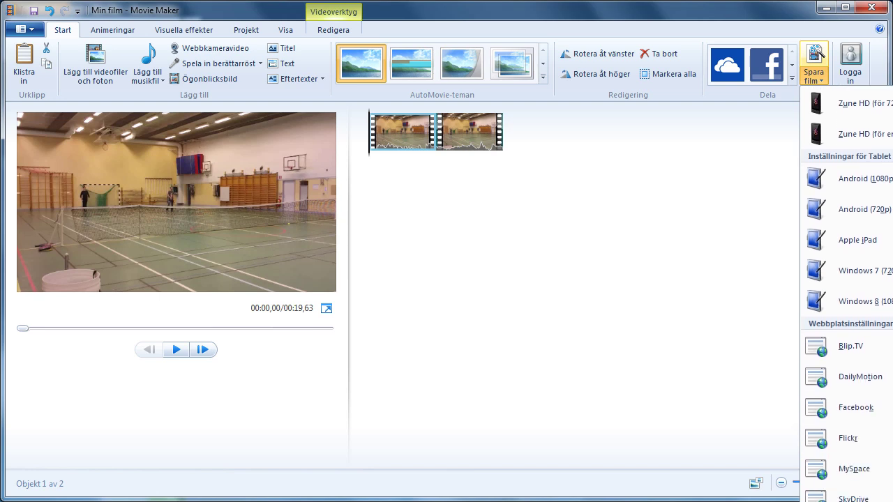
pyautogui.scroll(12, 822, 54)
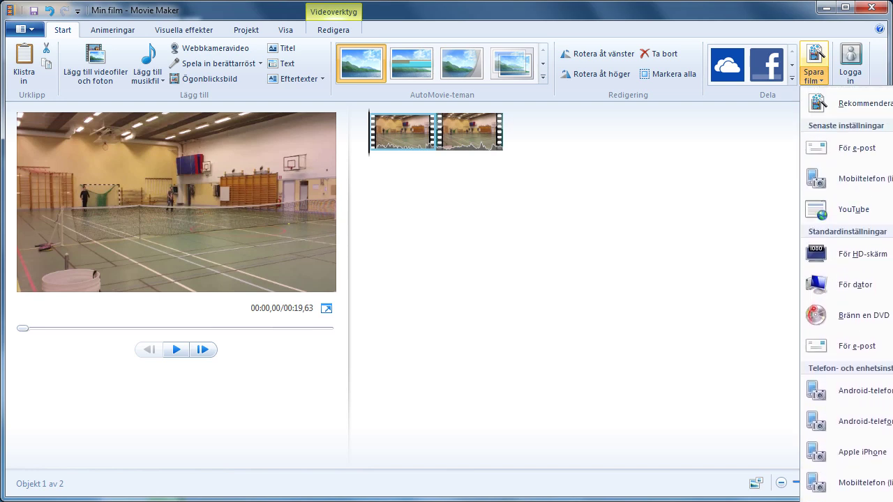
pyautogui.scroll(1, 822, 54)
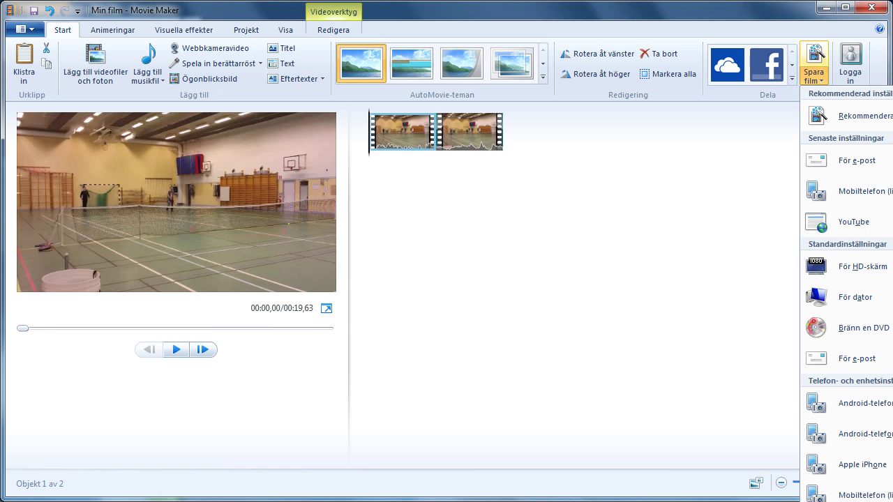
pyautogui.click(816, 359)
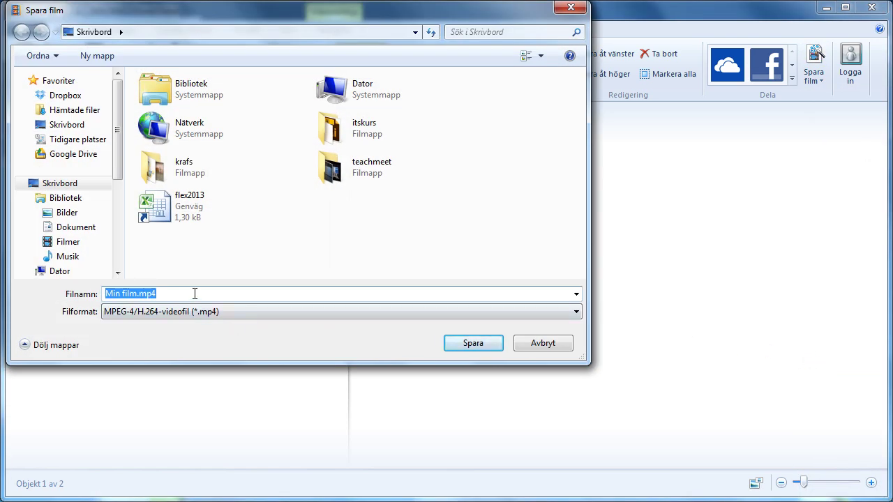
# Save the film to the desktop as tennisfilmen-klar in WMV (Windows Media Video) format and dismiss the completion dialog
pyautogui.write('tennisfilmen-klar')
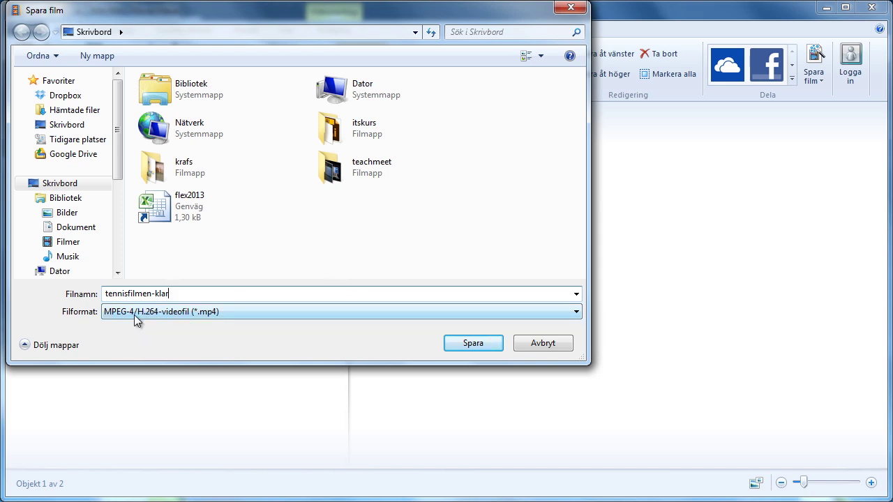
pyautogui.click(277, 312)
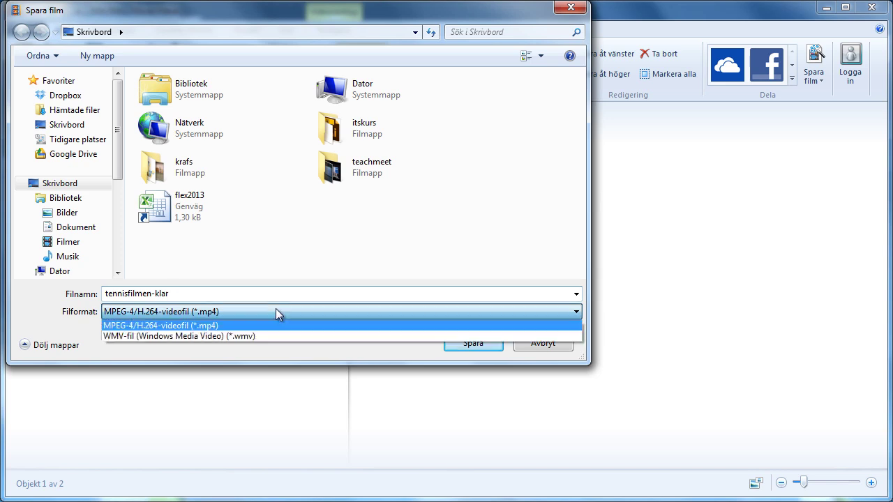
pyautogui.click(251, 337)
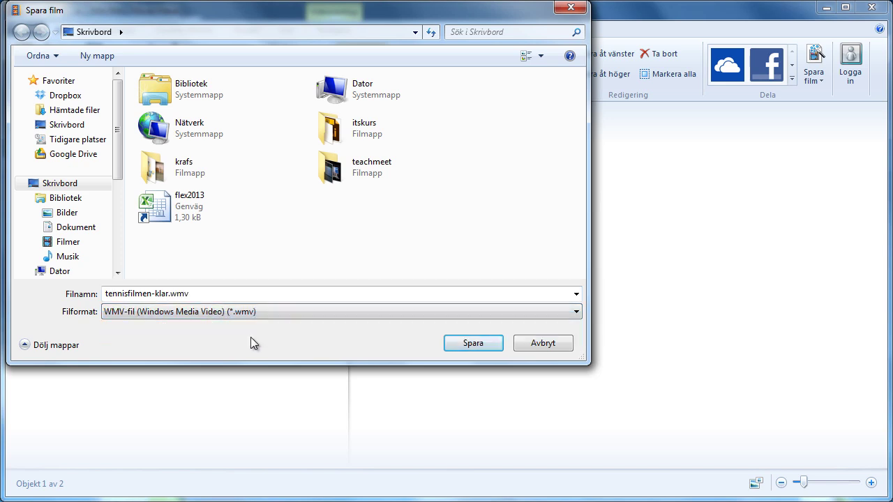
pyautogui.click(473, 344)
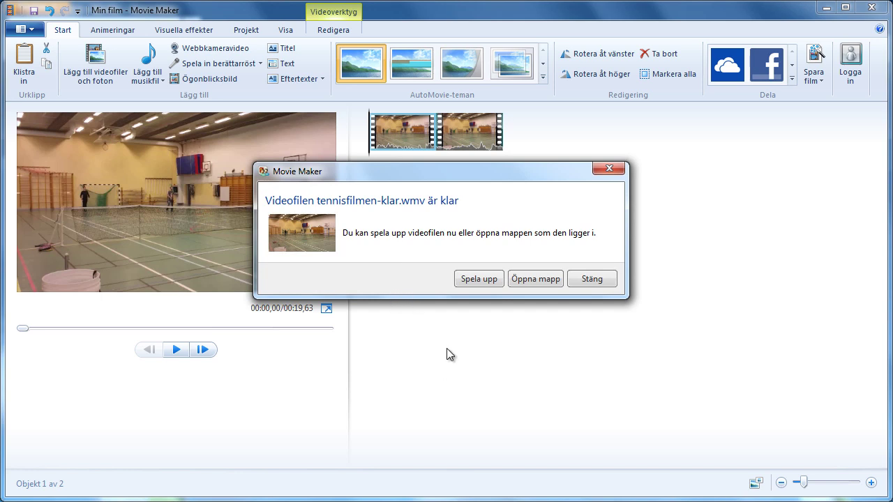
pyautogui.click(590, 280)
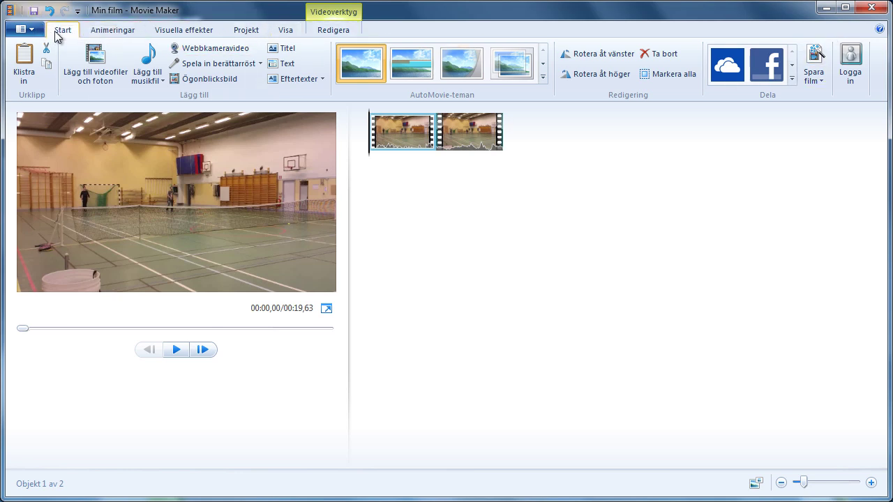
# Open the list of save settings for the film again
pyautogui.click(822, 81)
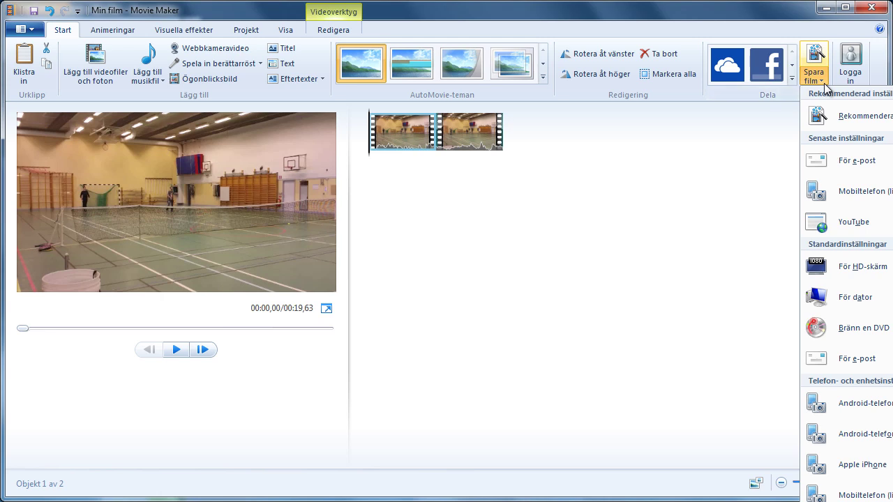